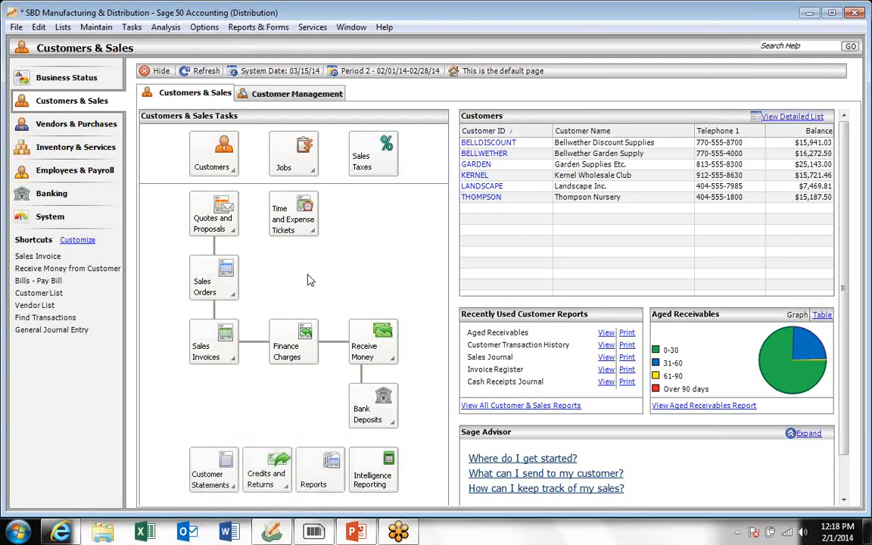
# Switch to EZ Scan and choose Inventory Count Module > Physical Inventory Count.
pyautogui.click(314, 532)
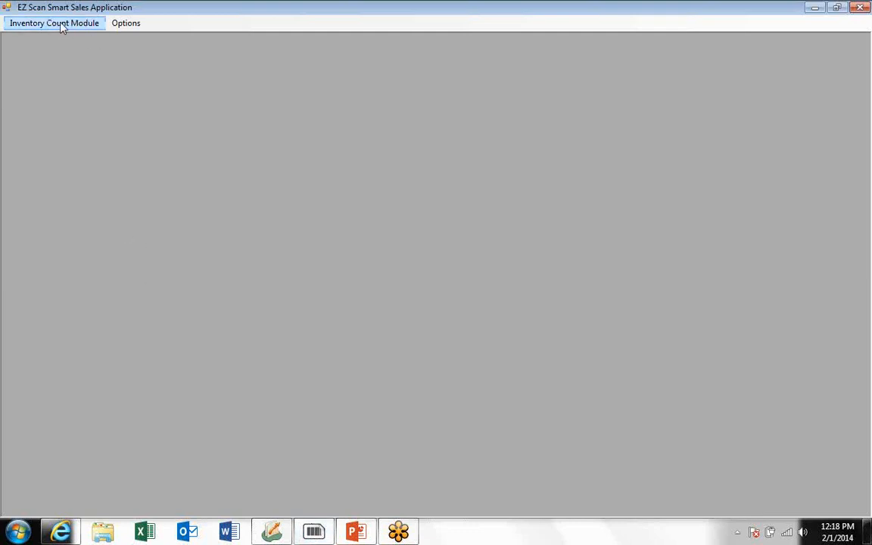
pyautogui.click(63, 27)
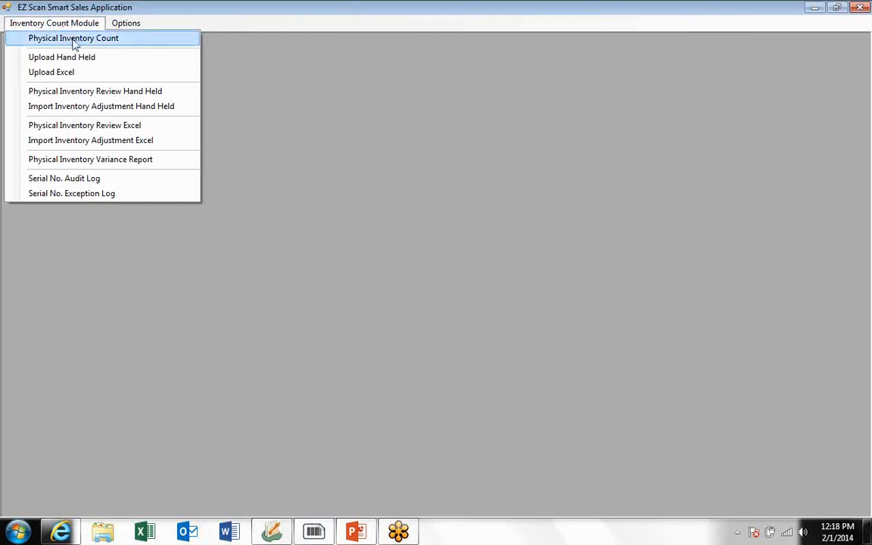
pyautogui.click(74, 39)
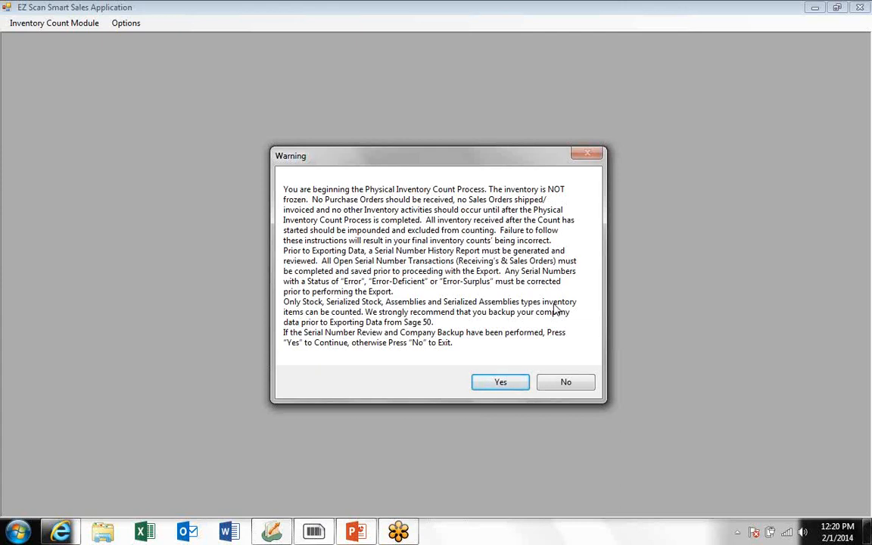
# Accept the count warning and open the export Options settings.
pyautogui.click(501, 383)
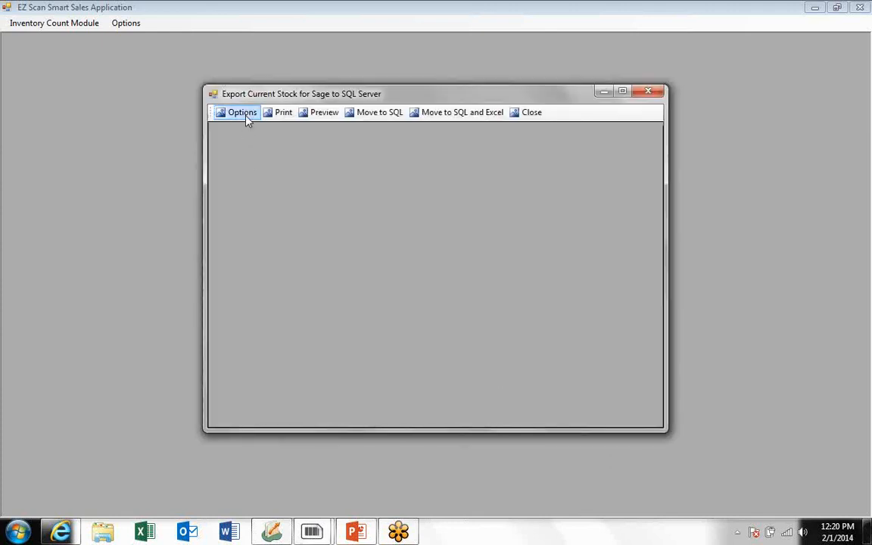
pyautogui.click(244, 114)
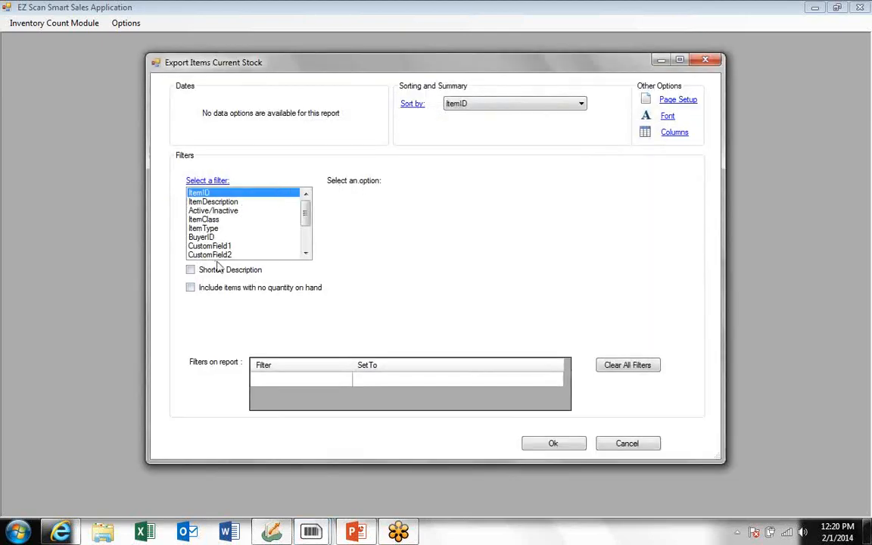
pyautogui.click(307, 246)
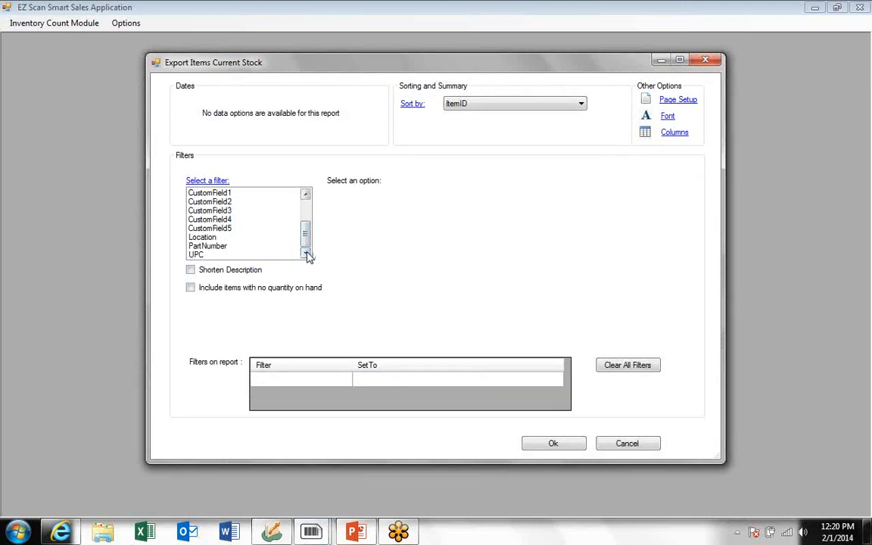
pyautogui.moveTo(306, 230); pyautogui.dragTo(306, 201)
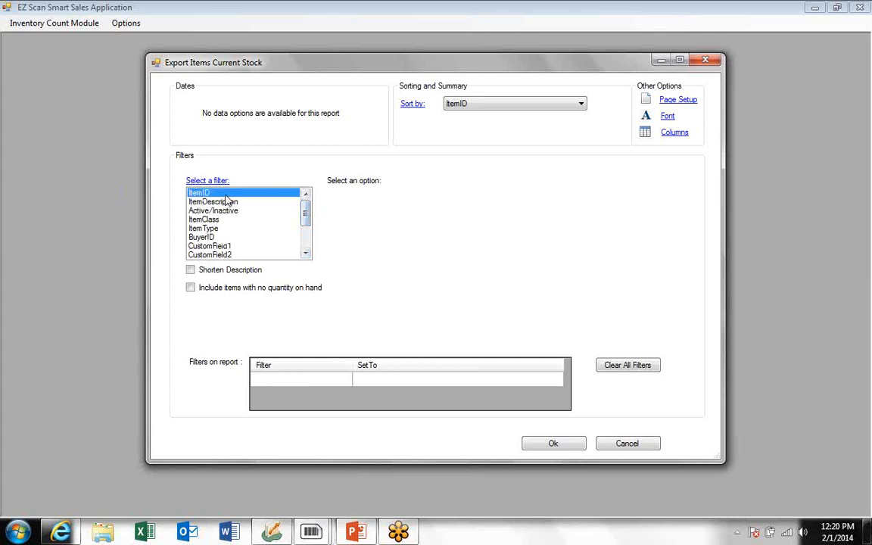
# Filter the stock export by ItemID range EQFF-13120 to EQFF-13140 and load the items.
pyautogui.click(202, 193)
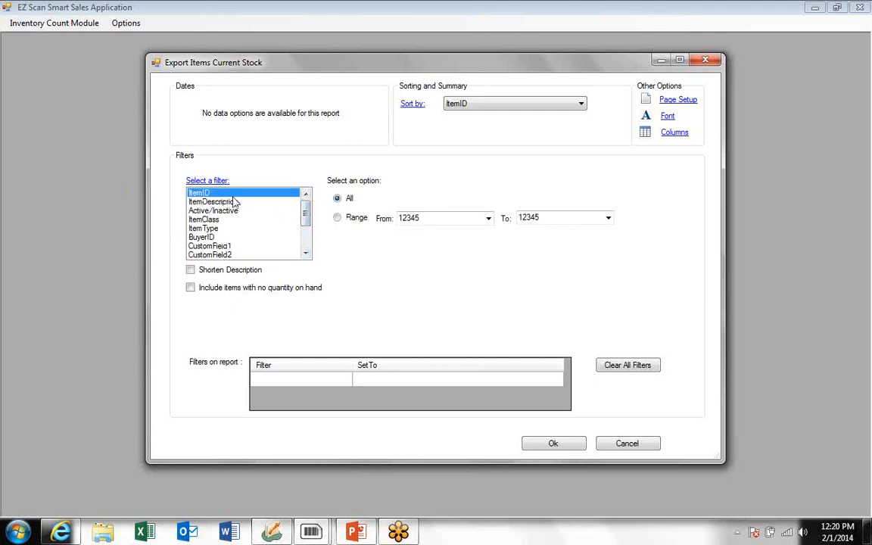
pyautogui.click(337, 218)
pyautogui.click(488, 218)
pyautogui.click(394, 255)
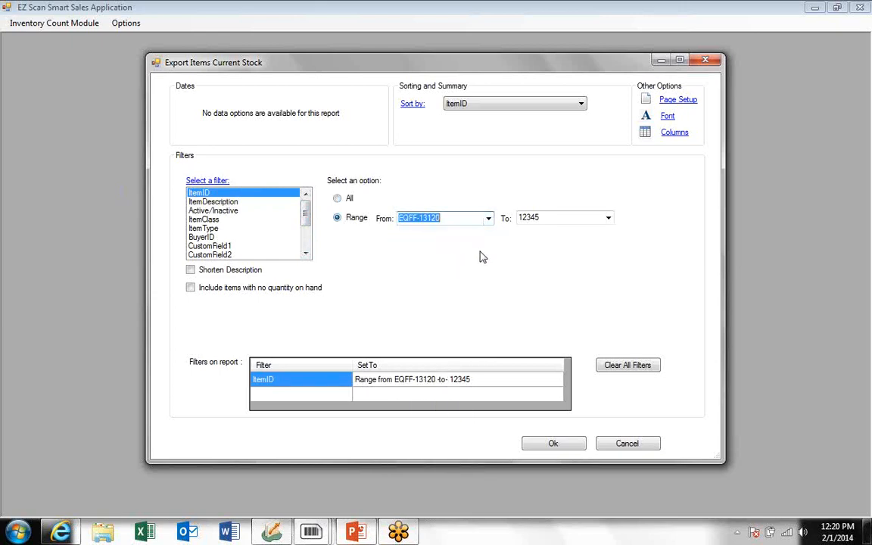
pyautogui.click(608, 219)
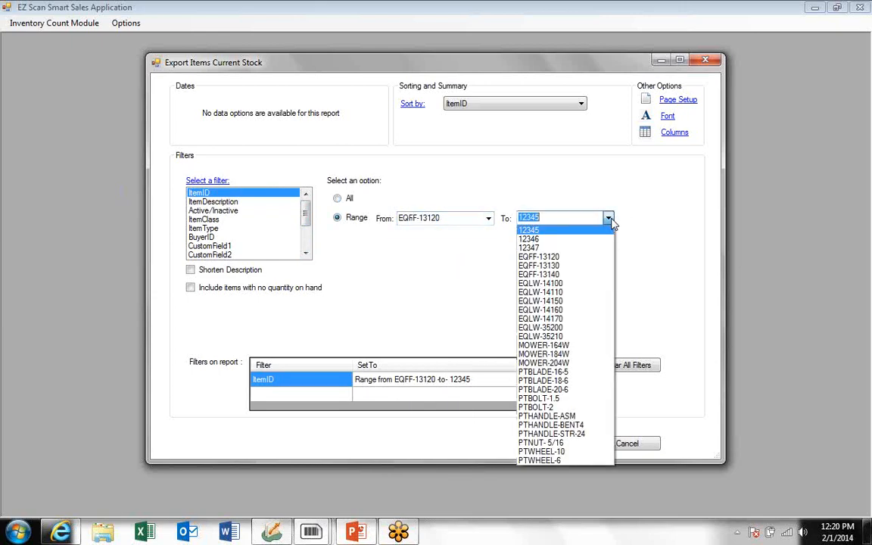
pyautogui.click(546, 275)
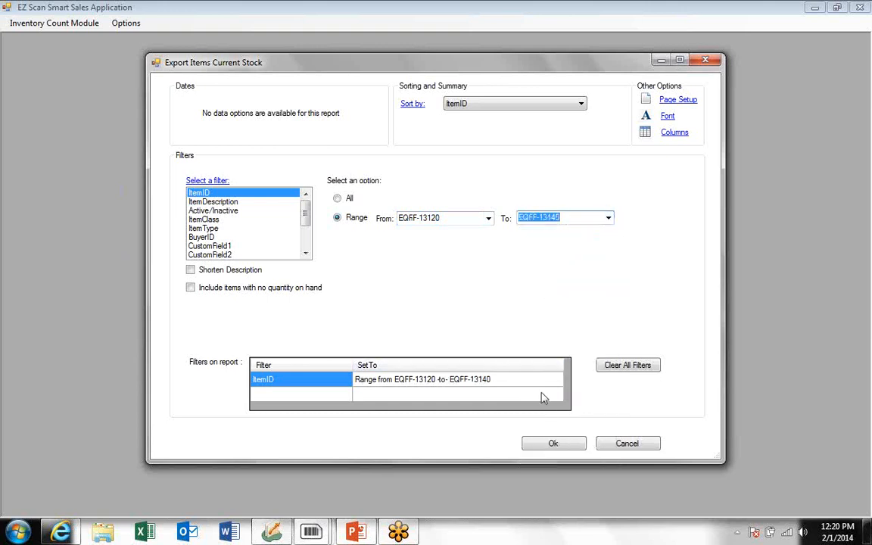
pyautogui.click(553, 445)
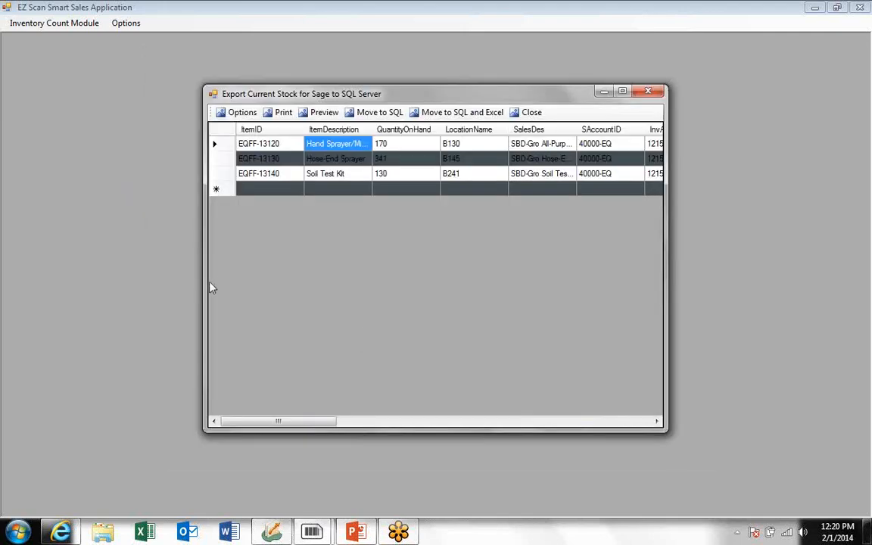
# Stretch the export window's left and right edges to reveal Weight and LastUnitCost columns.
pyautogui.moveTo(201, 277); pyautogui.dragTo(37, 268)
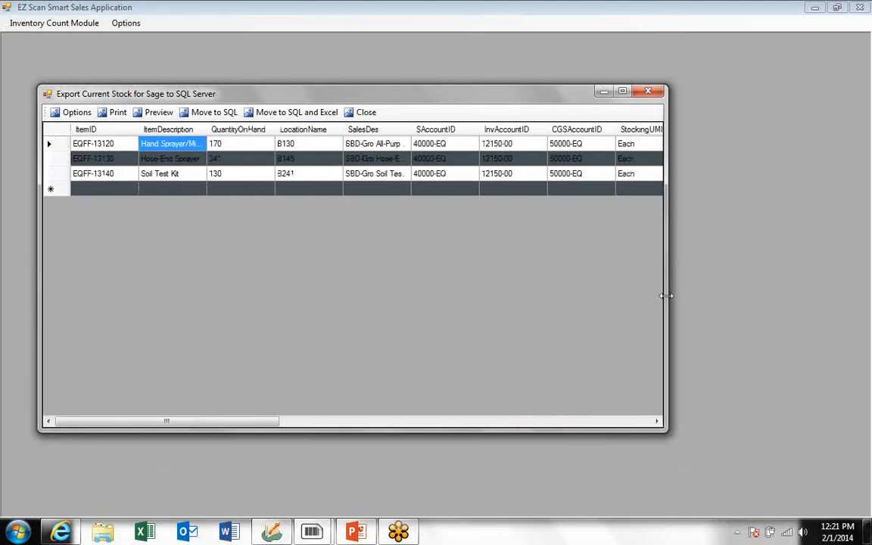
pyautogui.moveTo(669, 297); pyautogui.dragTo(833, 297)
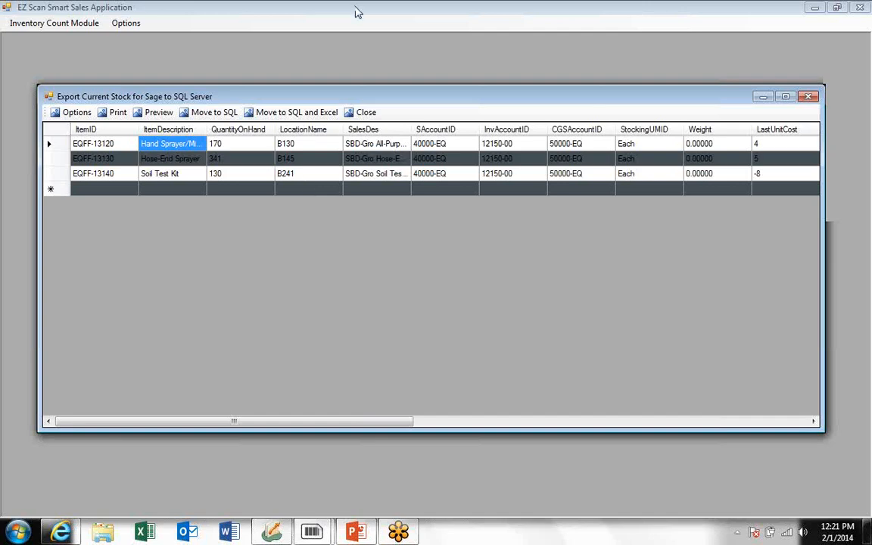
# Export the stock to SQL and a new Excel file ending 'Excel Testing - 2014-02-01 7'.
pyautogui.click(289, 112)
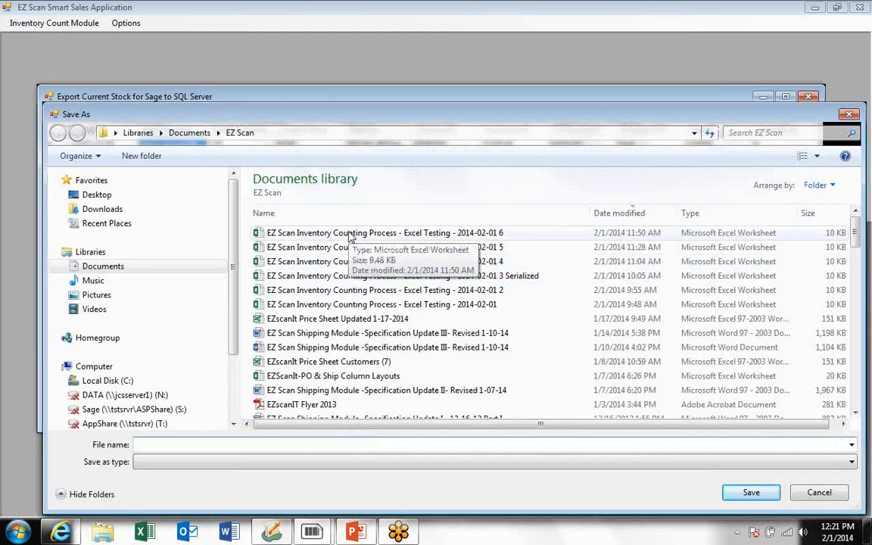
pyautogui.click(351, 237)
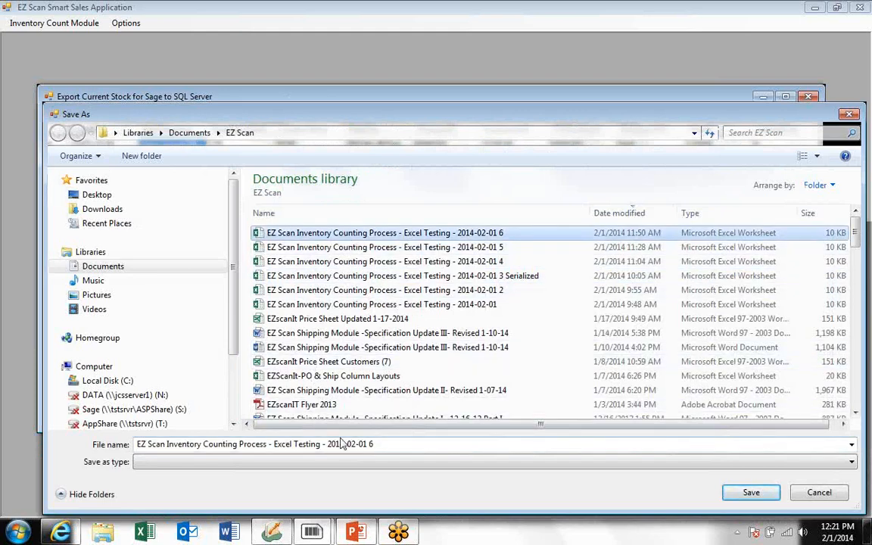
pyautogui.click(387, 444)
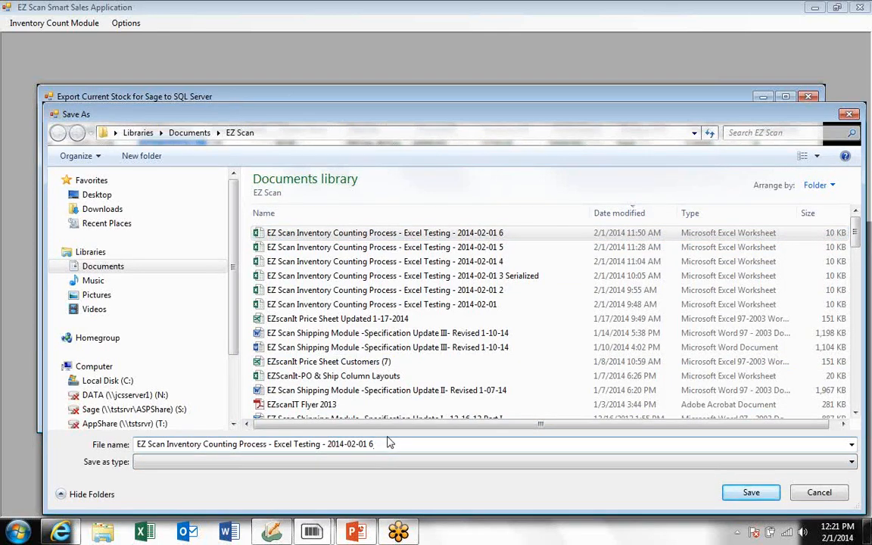
pyautogui.press('BackSpace')
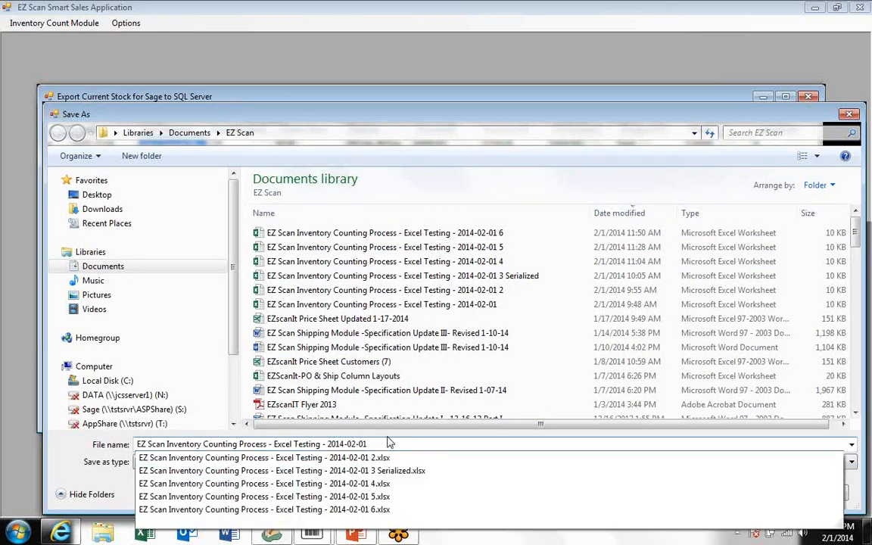
pyautogui.write('7')
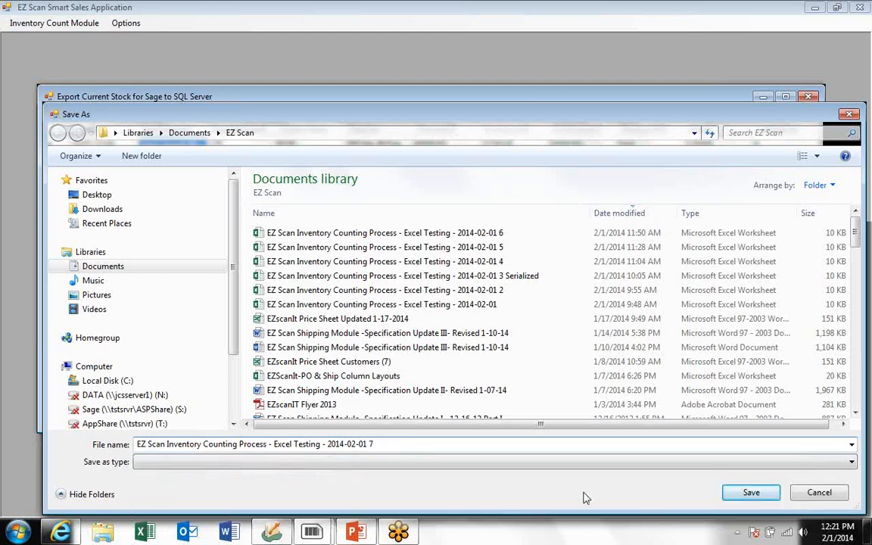
pyautogui.click(751, 493)
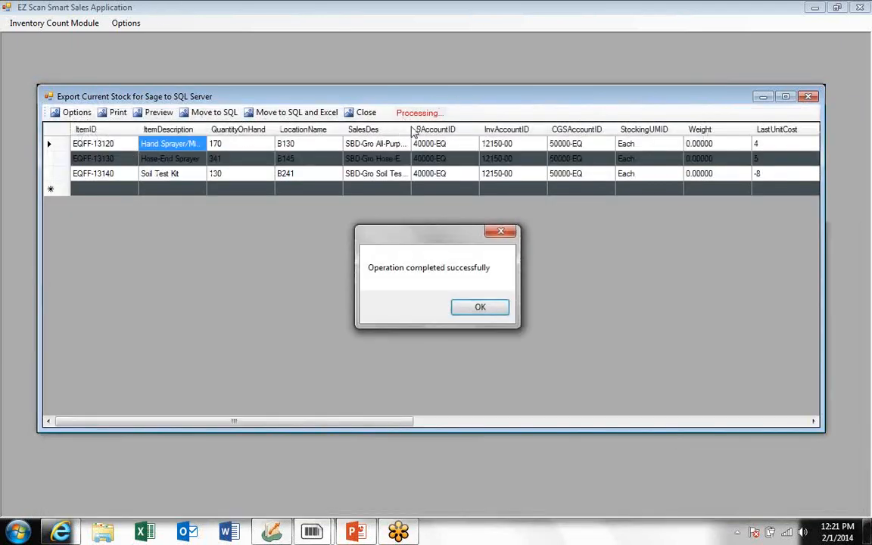
# Dismiss the completion message, close the stock export window, and launch Excel.
pyautogui.click(478, 309)
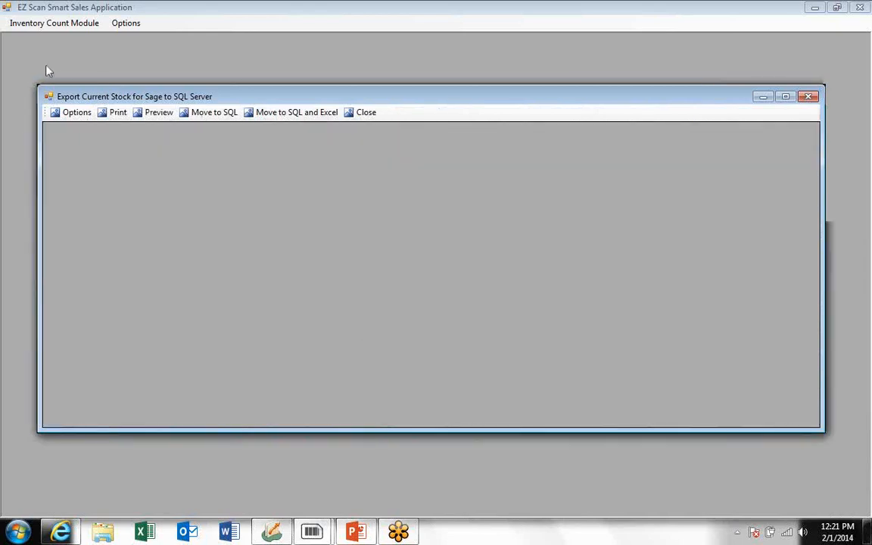
pyautogui.click(365, 115)
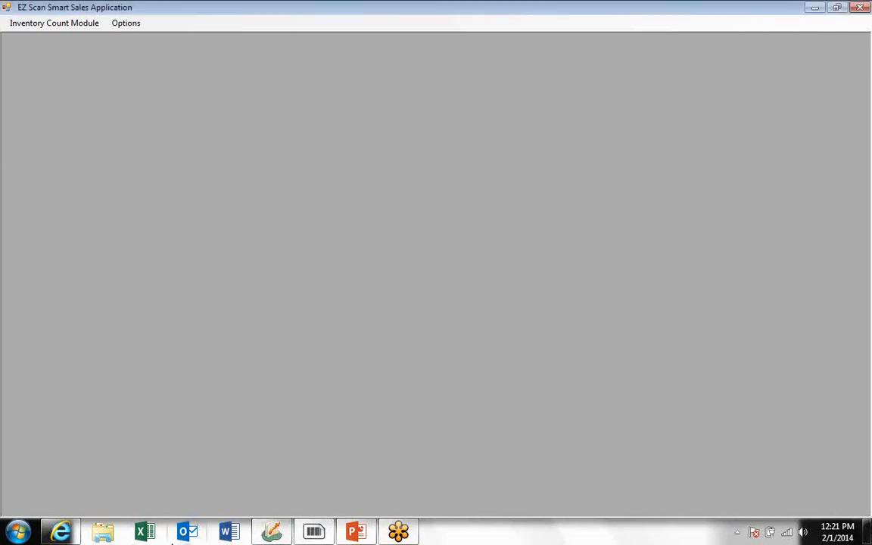
pyautogui.click(146, 533)
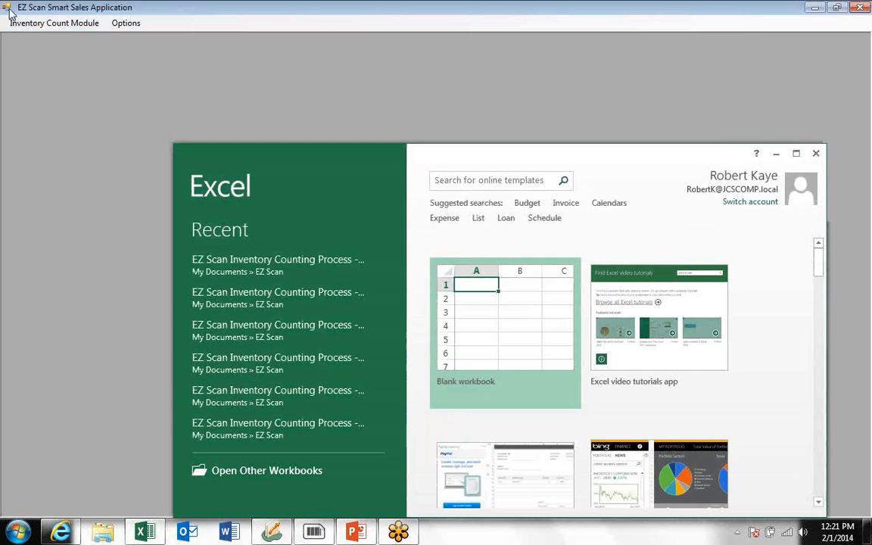
# Open the 'Excel Testing - 2014-02-01 7' workbook from My Documents > EZ Scan in maximized Excel.
pyautogui.click(252, 472)
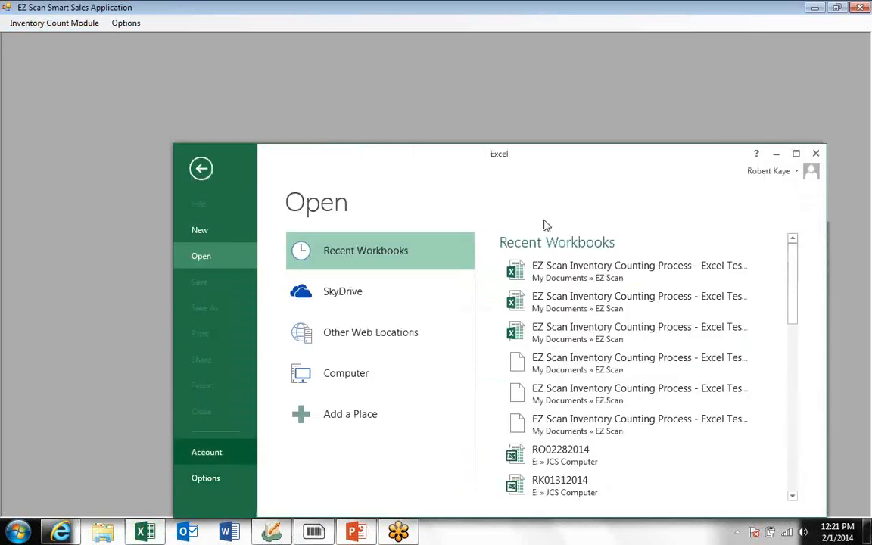
pyautogui.click(797, 154)
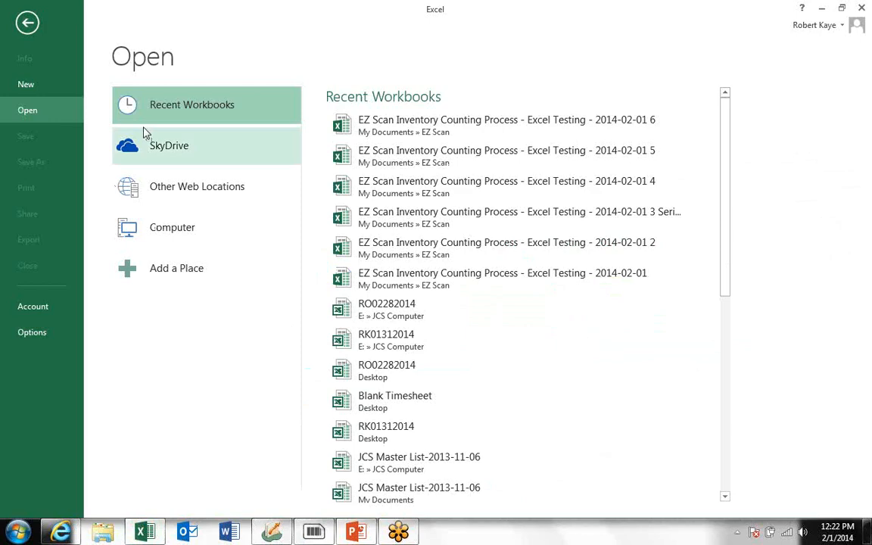
pyautogui.doubleClick(171, 228)
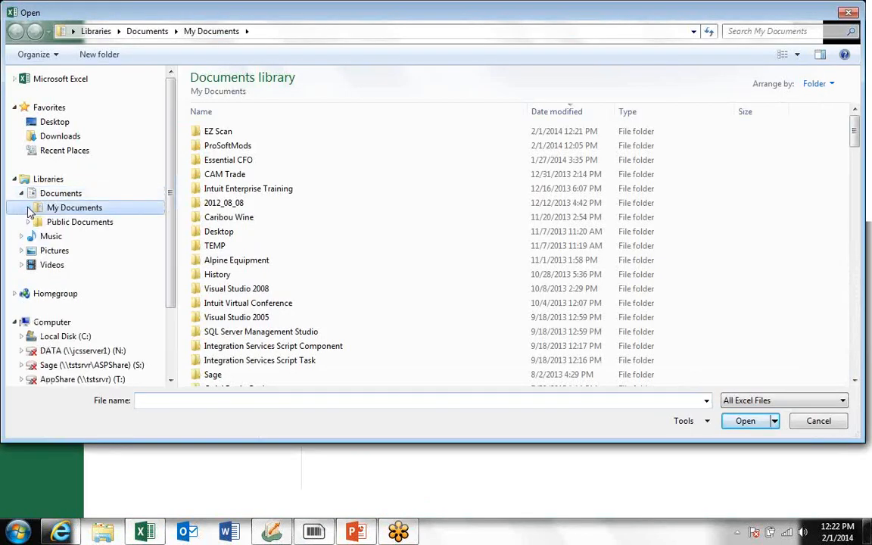
pyautogui.click(28, 207)
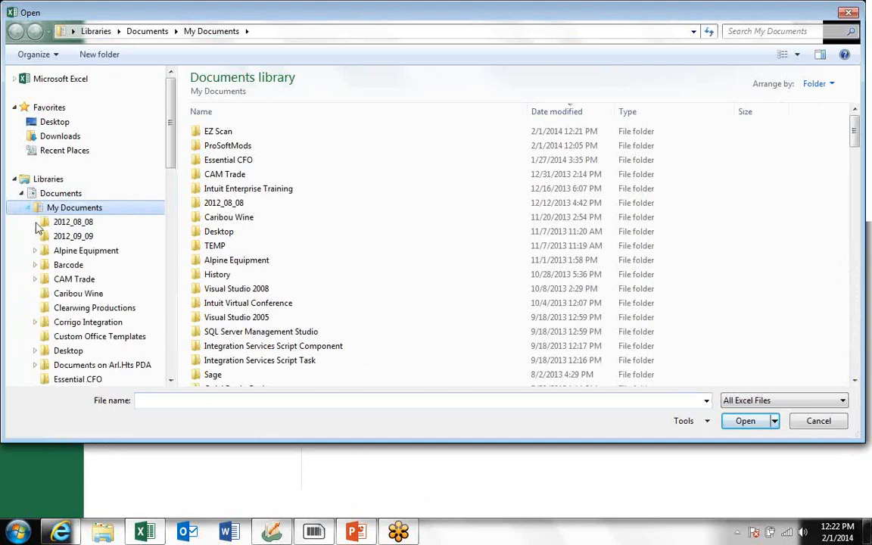
pyautogui.click(161, 350)
pyautogui.scroll(-7, 146, 296)
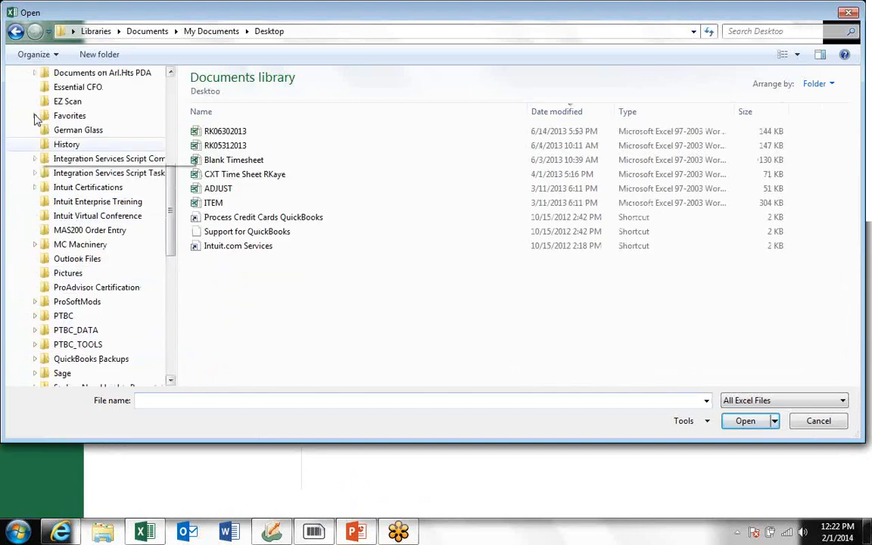
pyautogui.click(68, 101)
pyautogui.click(311, 133)
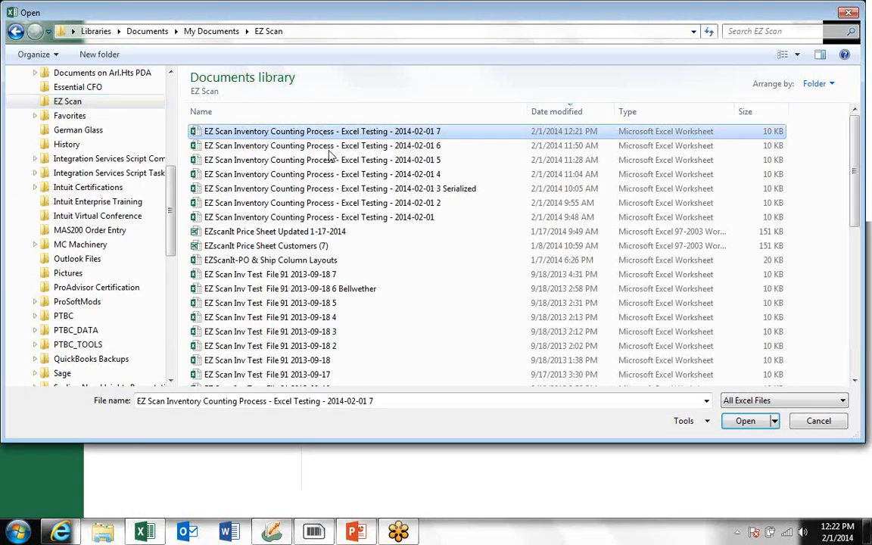
pyautogui.click(745, 424)
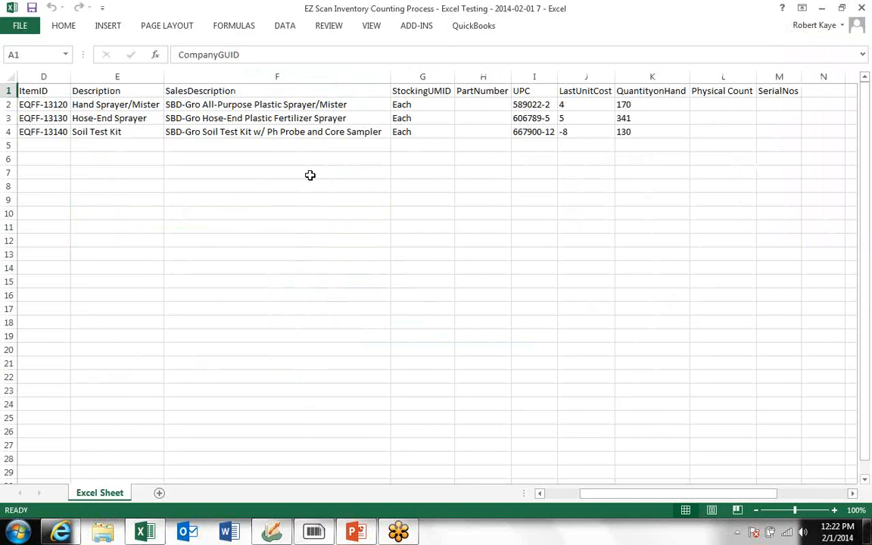
# Enter physical counts 170, 342 and 25 in cells L2:L4.
pyautogui.click(726, 103)
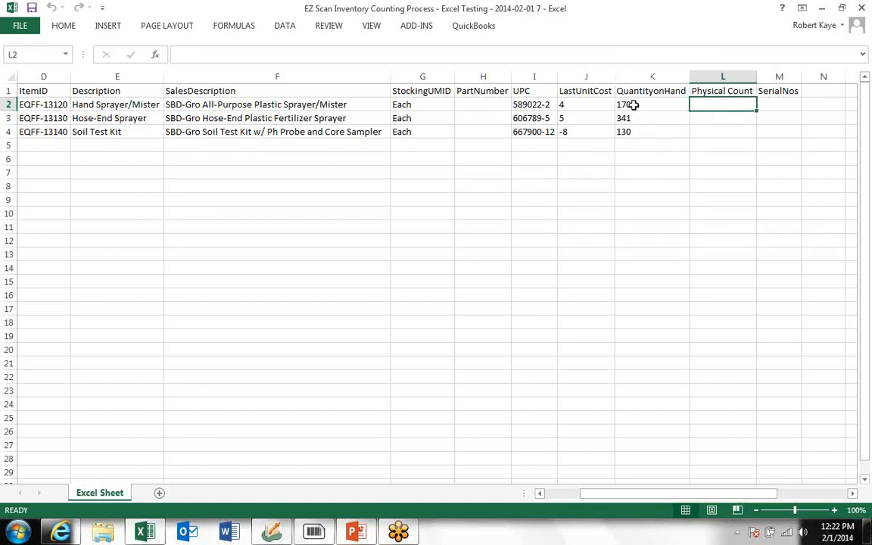
pyautogui.moveTo(628, 102); pyautogui.dragTo(638, 132)
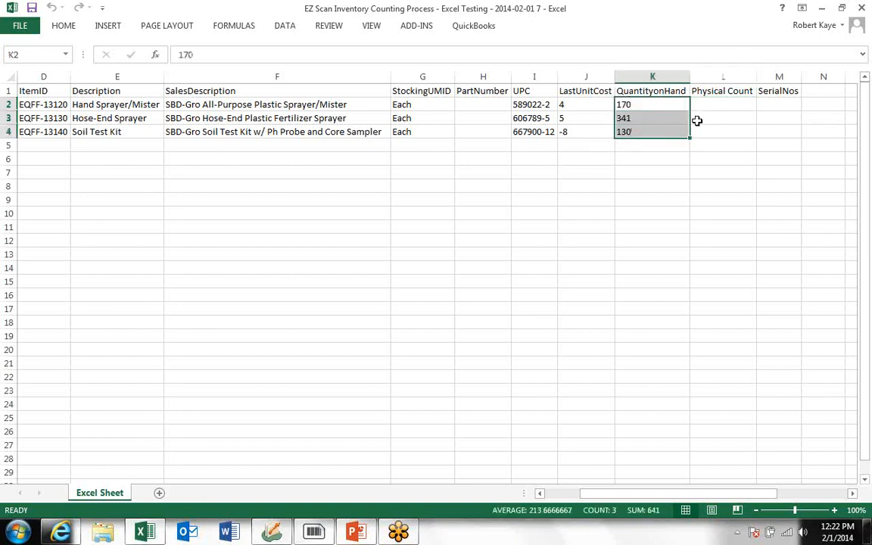
pyautogui.click(726, 107)
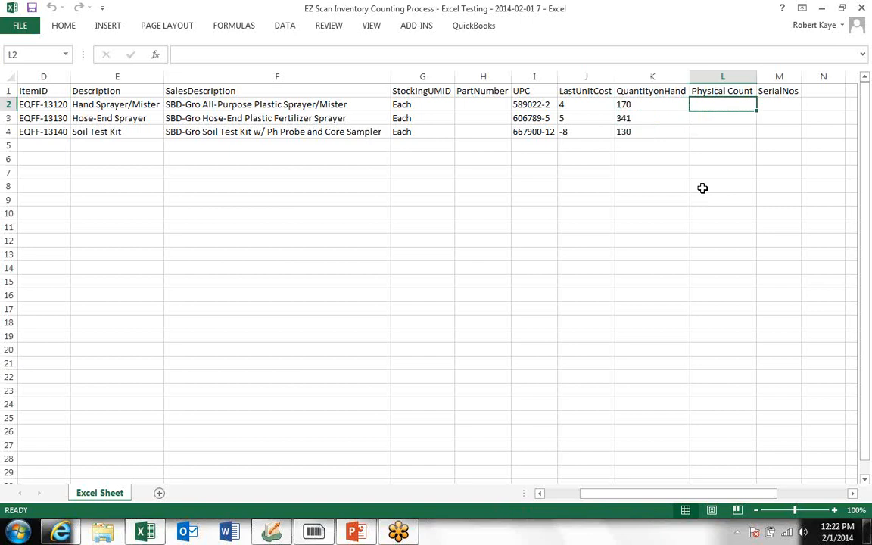
pyautogui.write('17')
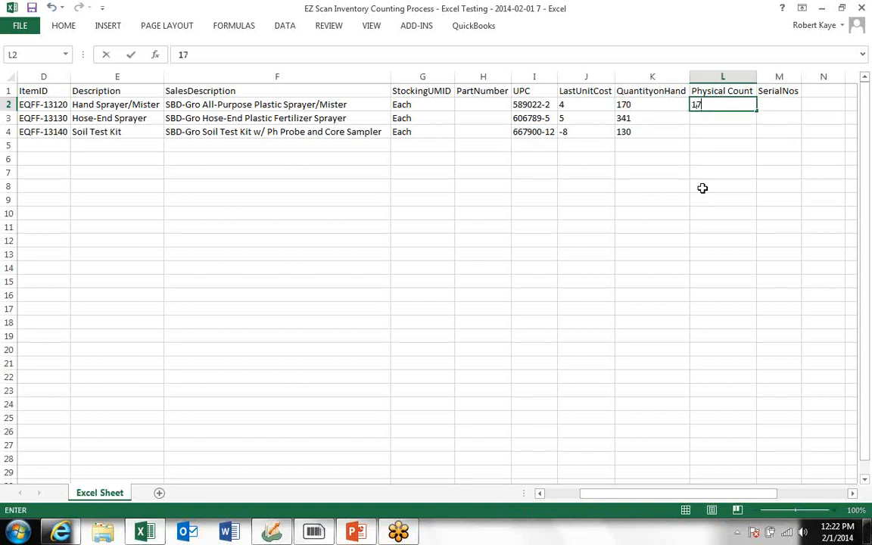
pyautogui.write('0')
pyautogui.press('Return')
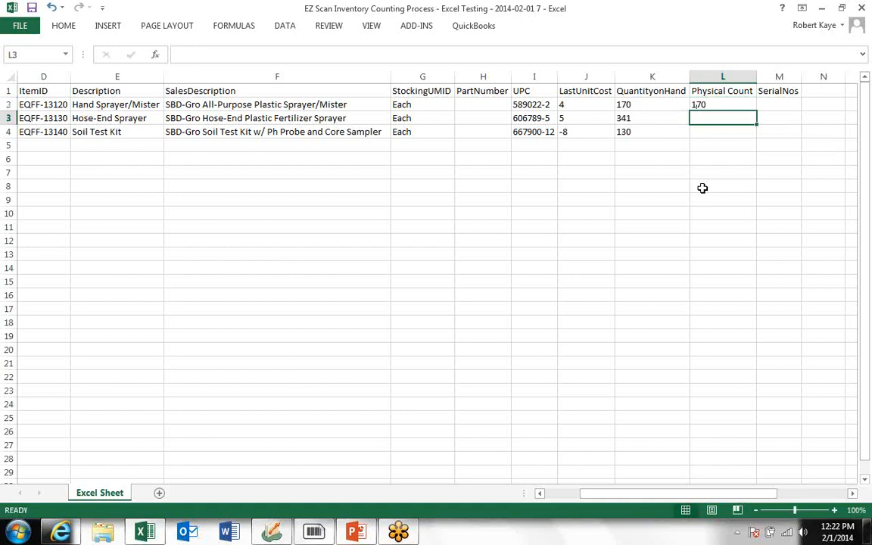
pyautogui.write('342')
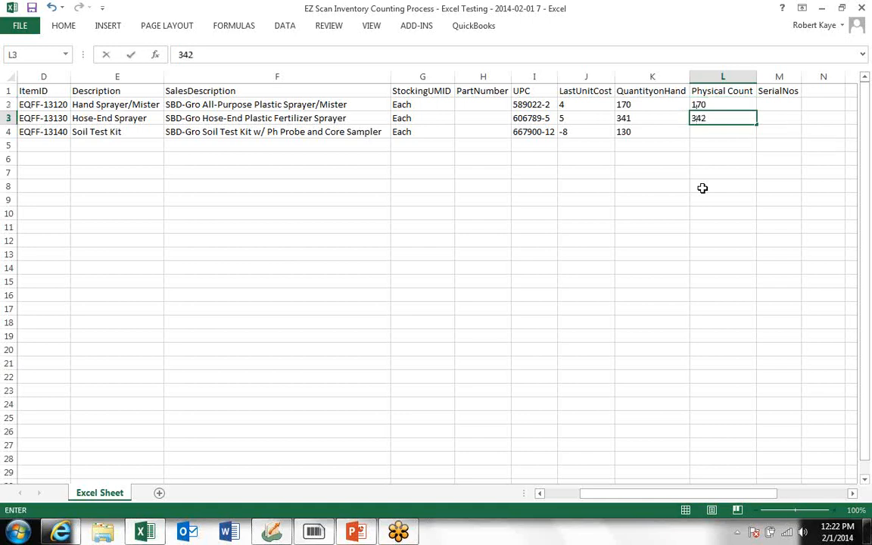
pyautogui.press('Return')
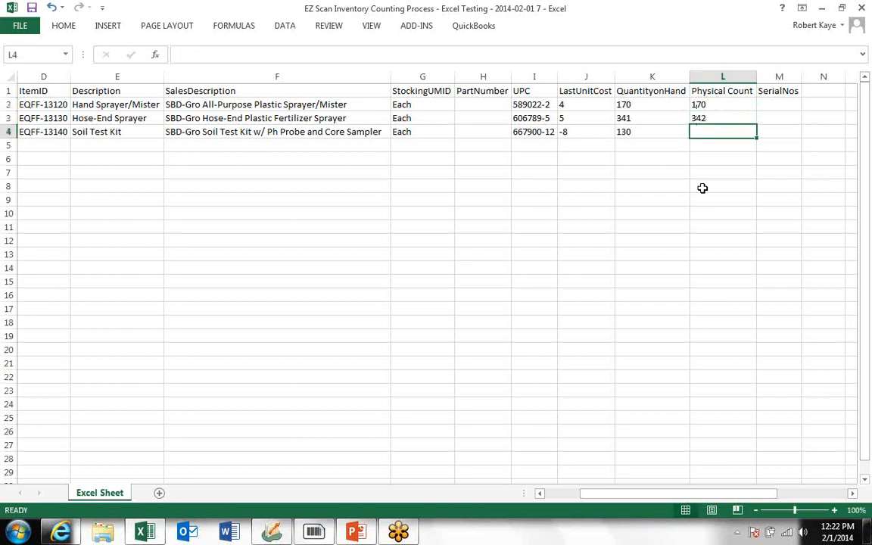
pyautogui.write('25')
pyautogui.press('Left')
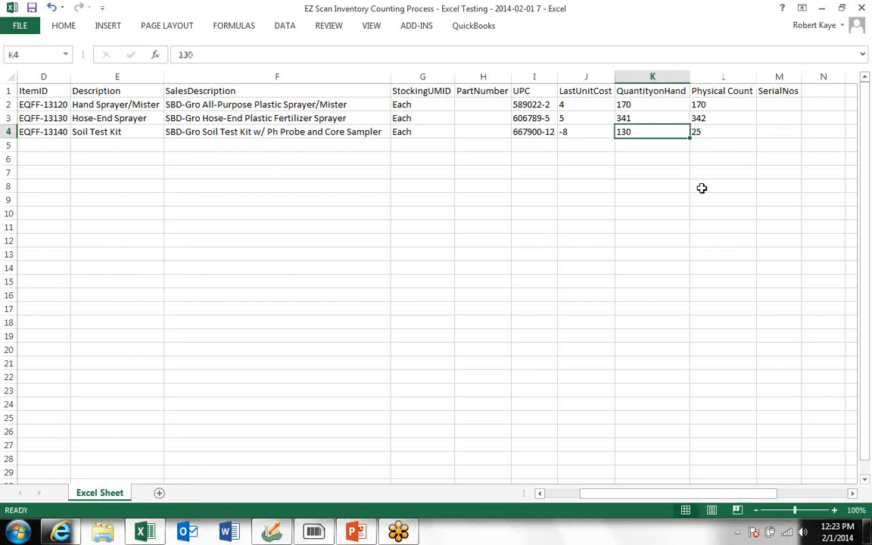
pyautogui.click(701, 159)
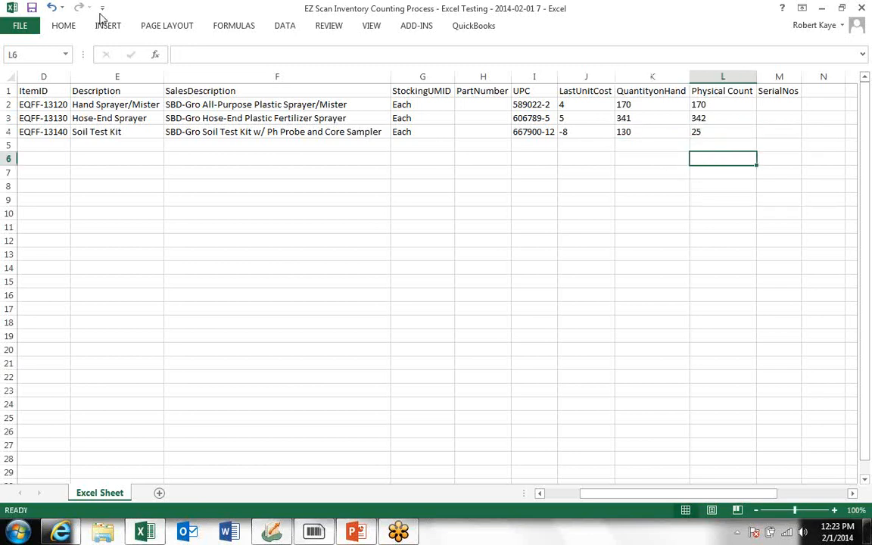
# Save the workbook via FILE > Save and close Excel.
pyautogui.click(20, 25)
pyautogui.click(23, 135)
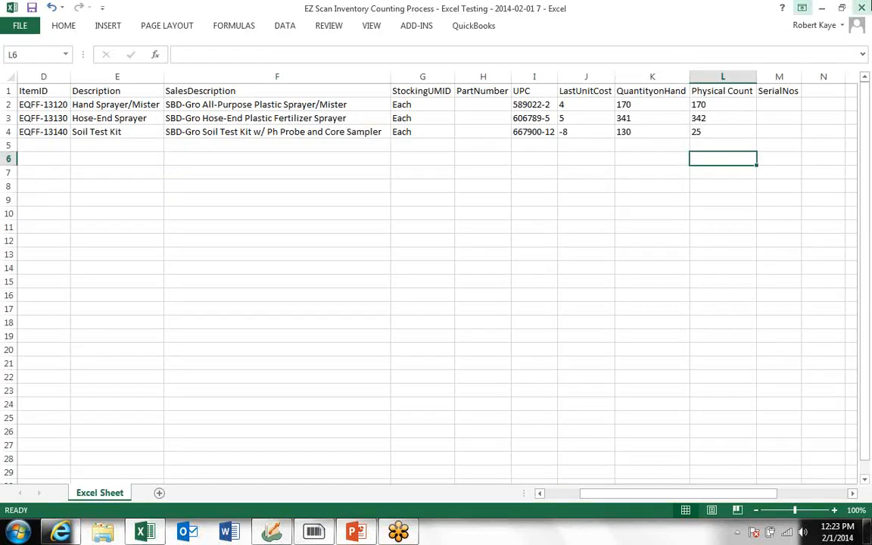
pyautogui.click(861, 7)
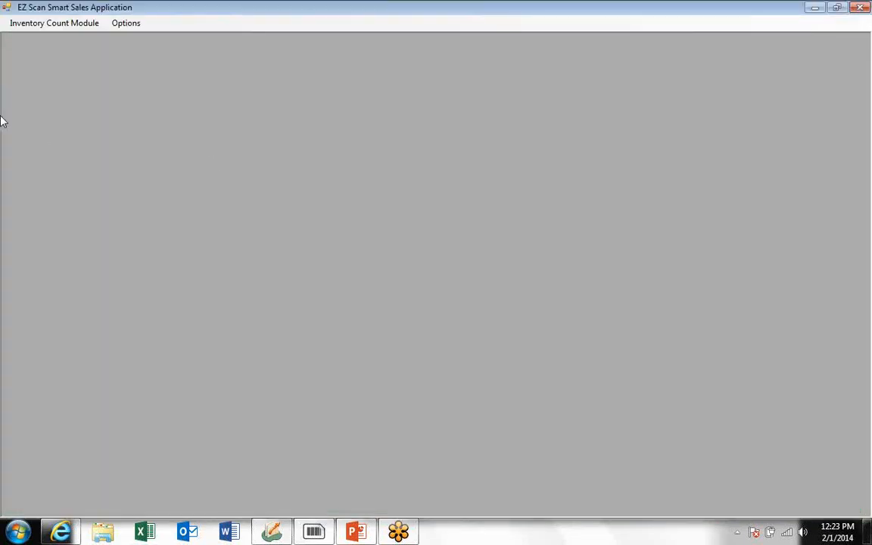
# Upload the 2014-02-01 7 workbook via Inventory Count Module > Upload Excel and confirm.
pyautogui.click(55, 26)
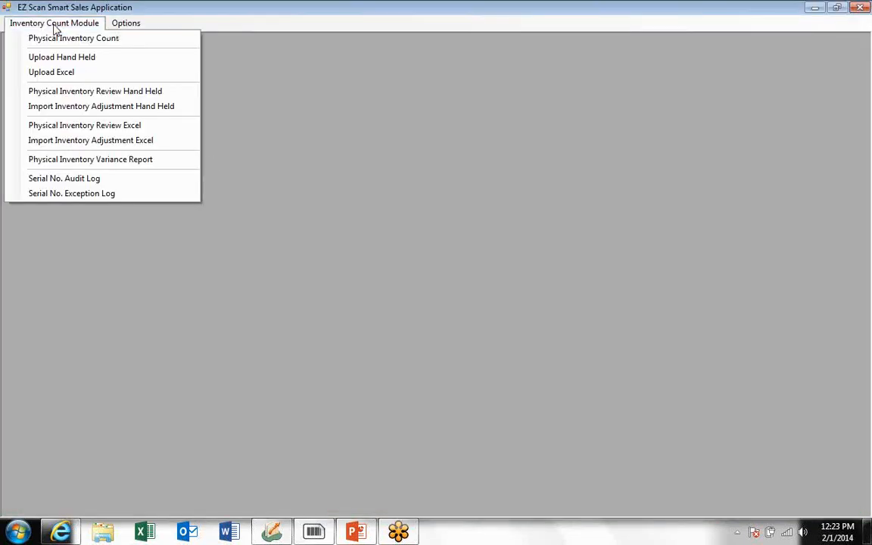
pyautogui.click(53, 73)
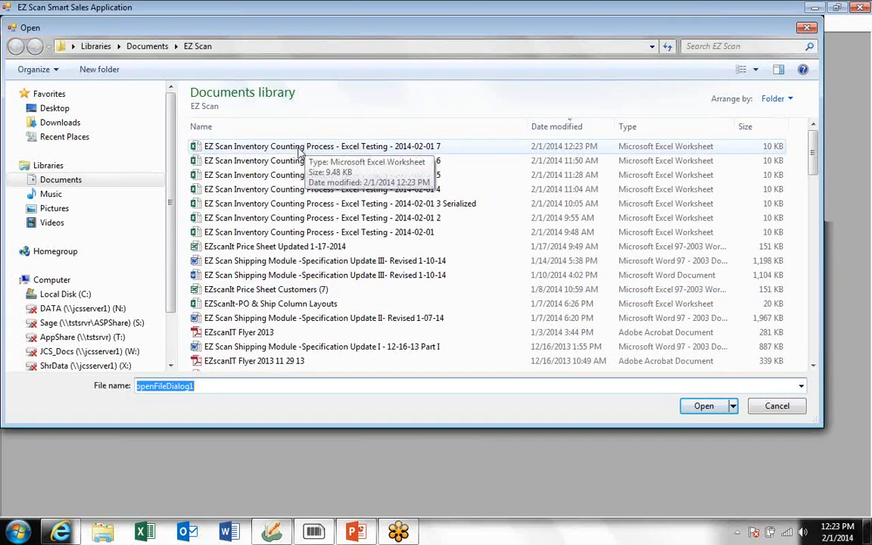
pyautogui.click(303, 149)
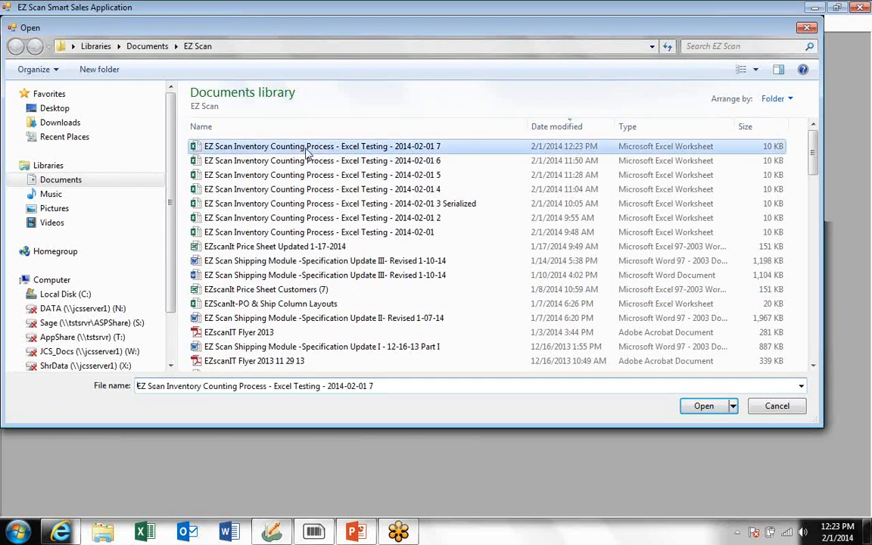
pyautogui.click(705, 407)
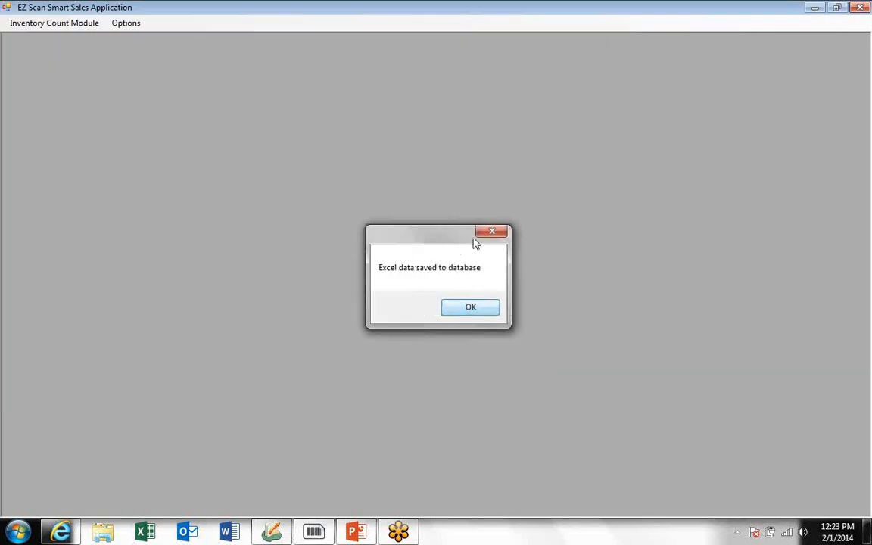
pyautogui.click(467, 311)
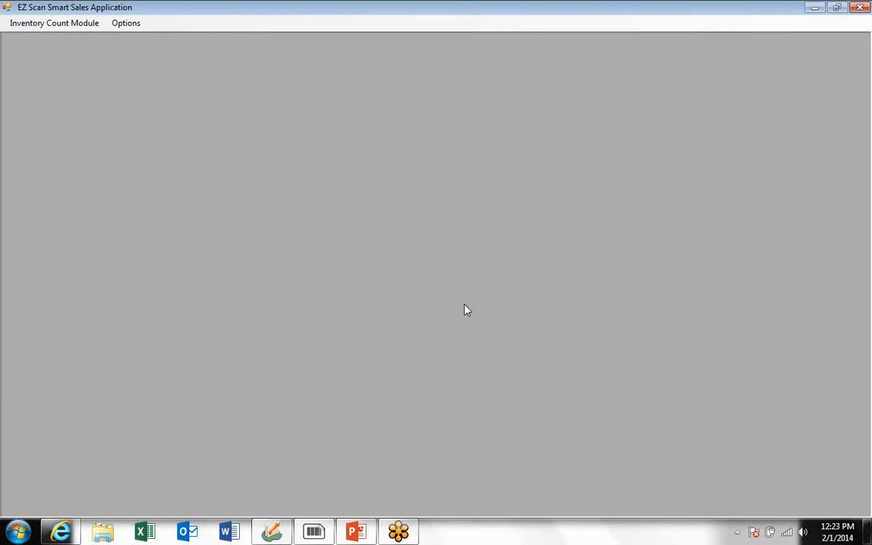
# Open Physical Inventory Review Excel and widen the window to show all columns.
pyautogui.click(63, 25)
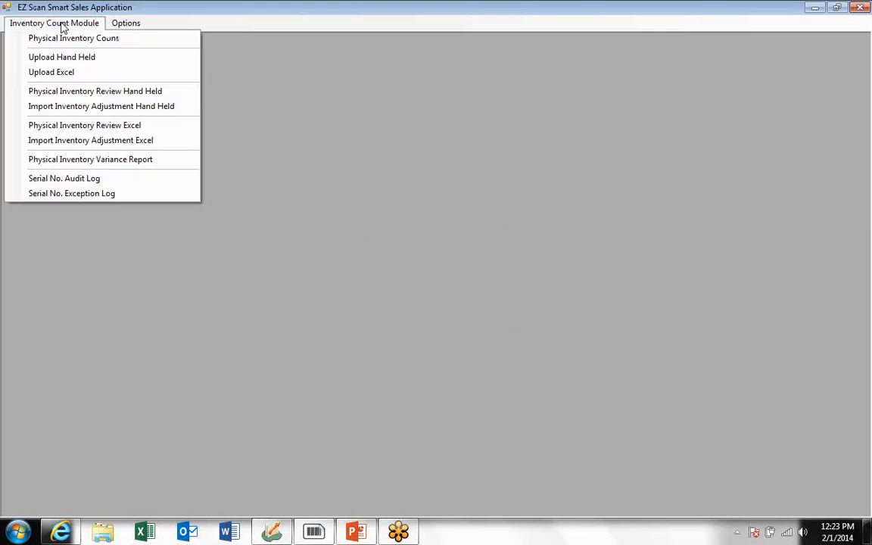
pyautogui.click(88, 127)
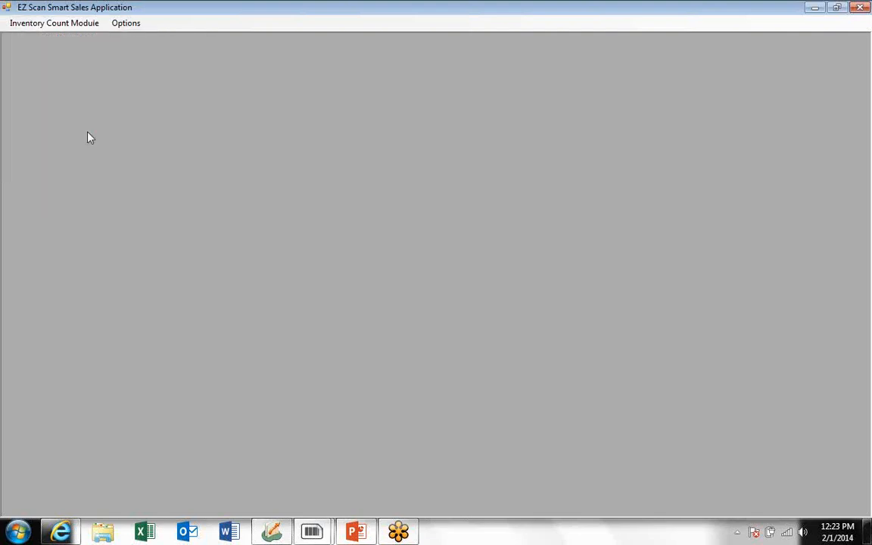
pyautogui.moveTo(140, 286); pyautogui.dragTo(23, 271)
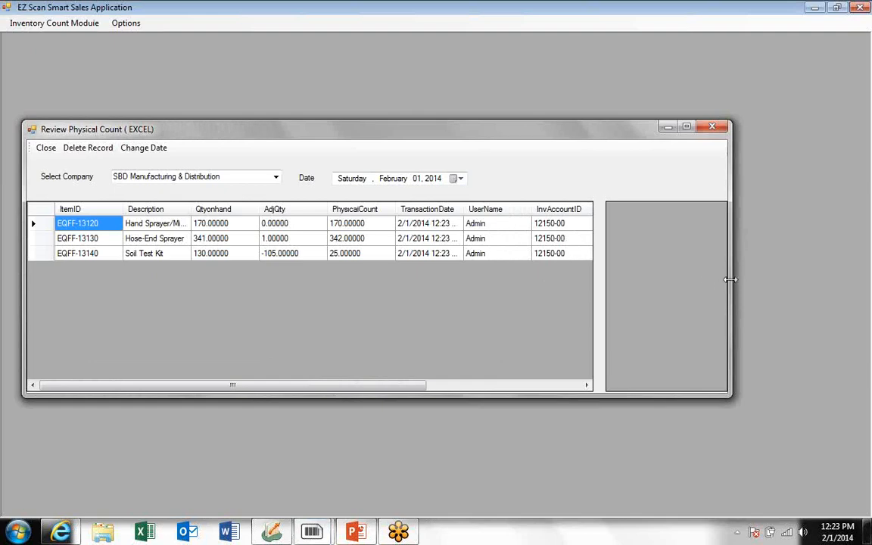
pyautogui.moveTo(740, 284); pyautogui.dragTo(850, 280)
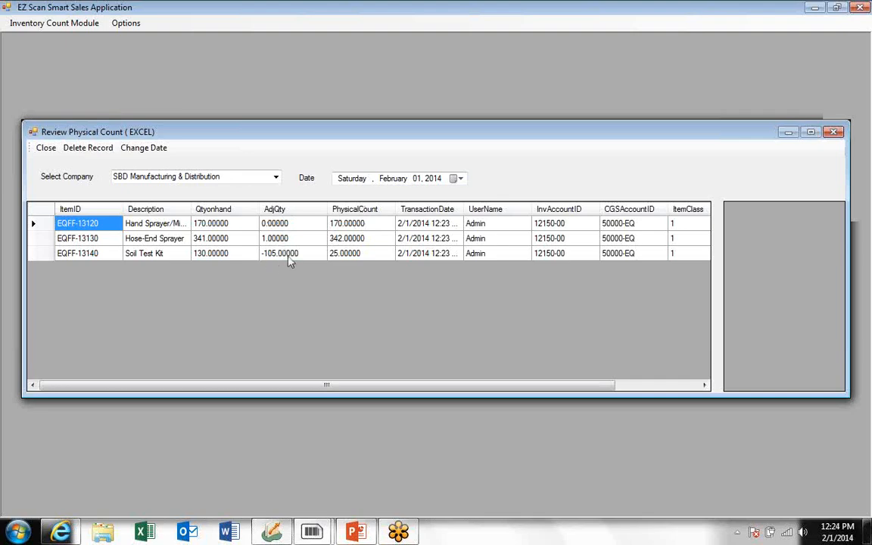
# Check the Soil Test Kit's physical count, -105 adjustment and quantity on hand, then close the review.
pyautogui.click(349, 256)
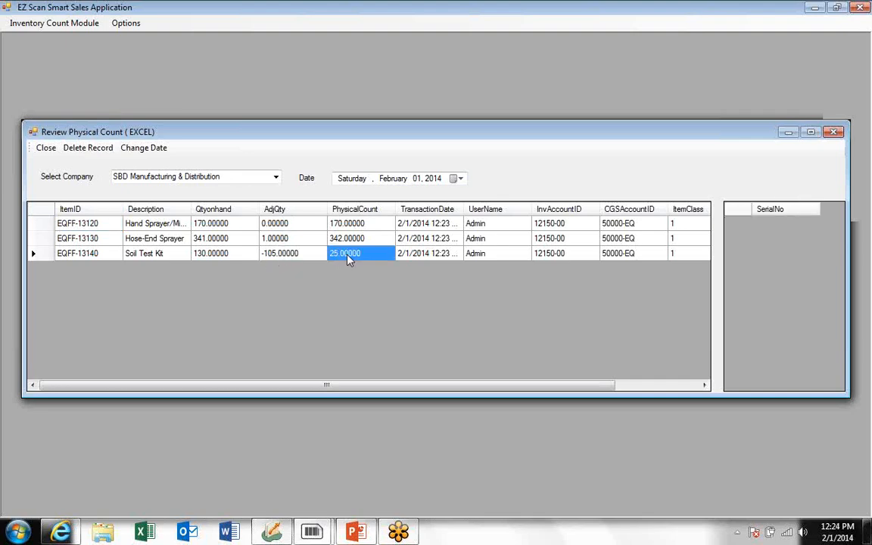
pyautogui.click(282, 255)
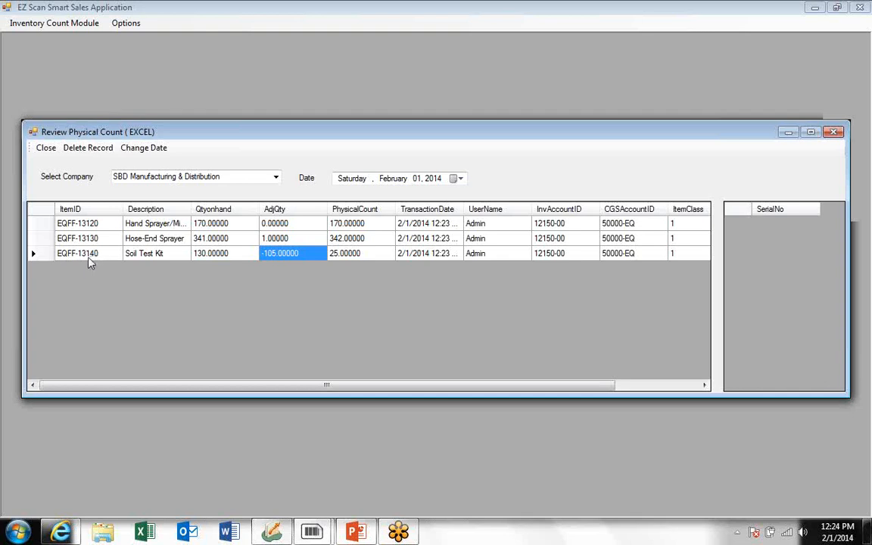
pyautogui.click(214, 254)
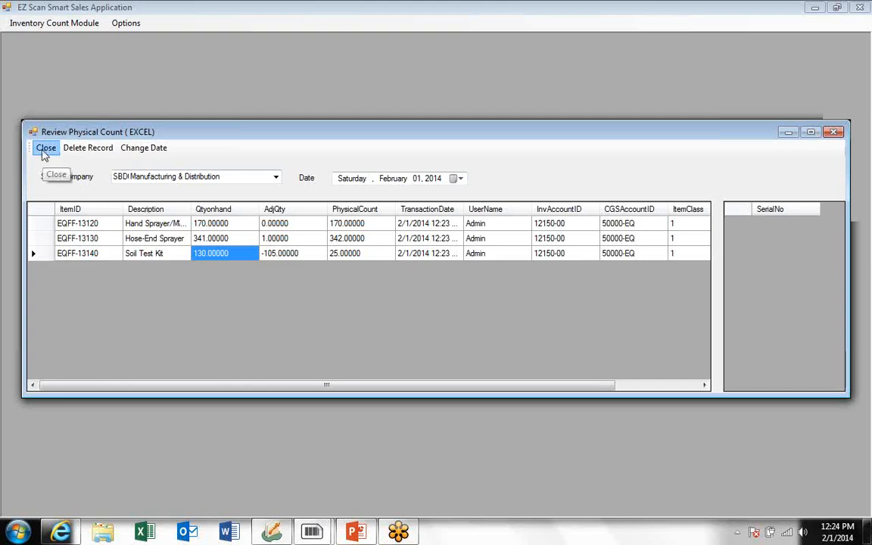
pyautogui.click(44, 152)
pyautogui.click(45, 23)
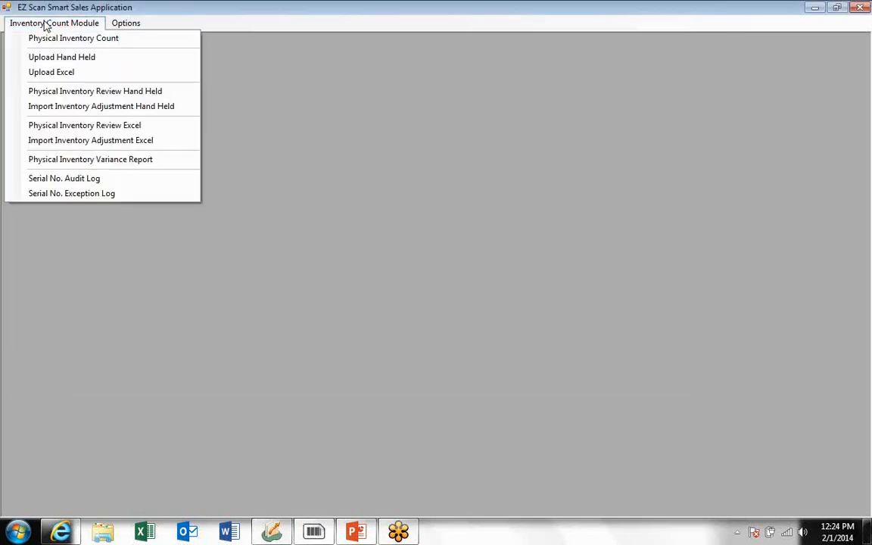
# Start Import Inventory Adjustment Excel and accept the one-time adjustment warning.
pyautogui.click(74, 141)
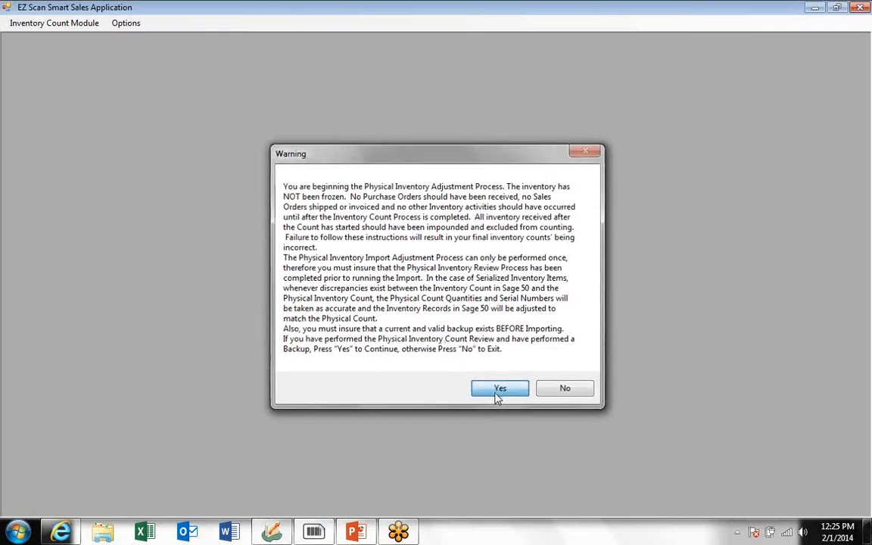
pyautogui.click(499, 391)
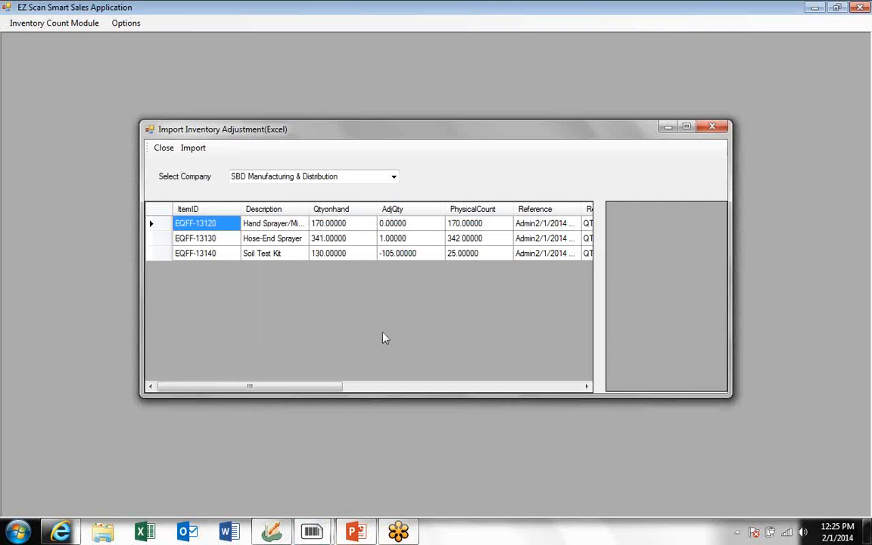
# Import the three items' count adjustments into Sage 50, acknowledge success, and close the window.
pyautogui.click(196, 150)
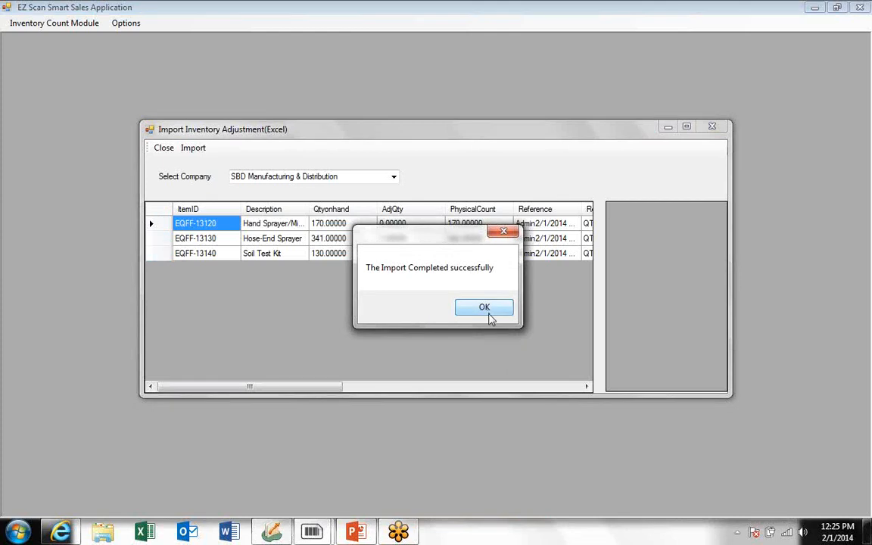
pyautogui.click(489, 314)
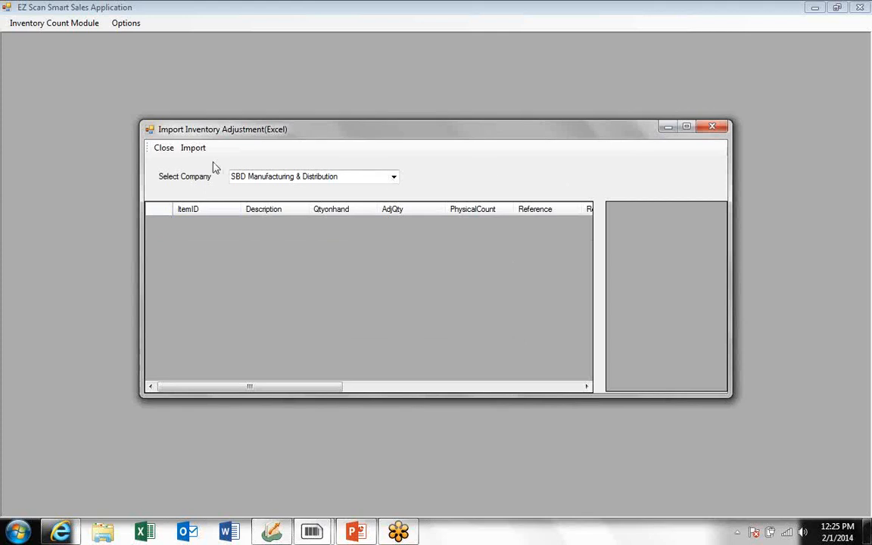
pyautogui.click(164, 150)
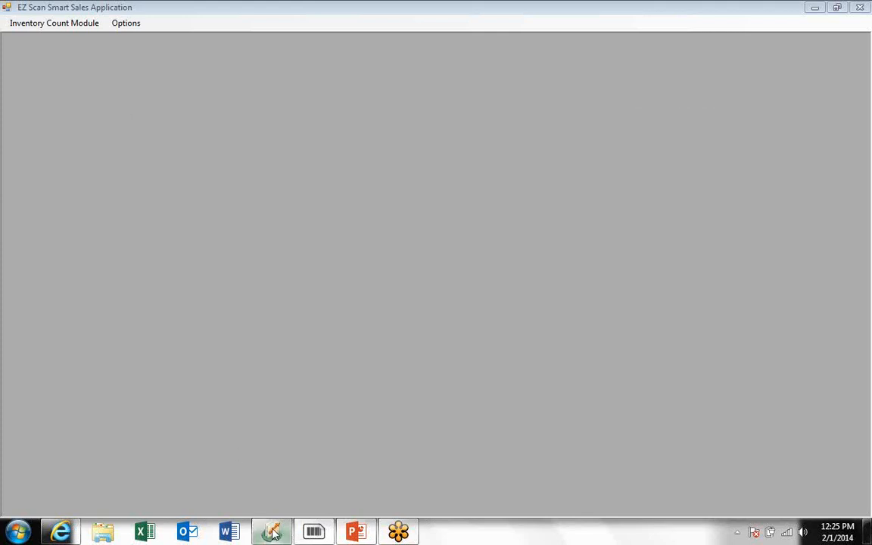
# In Sage 50 Inventory & Services, open item EQFF-13120 to verify 170 on hand.
pyautogui.click(272, 533)
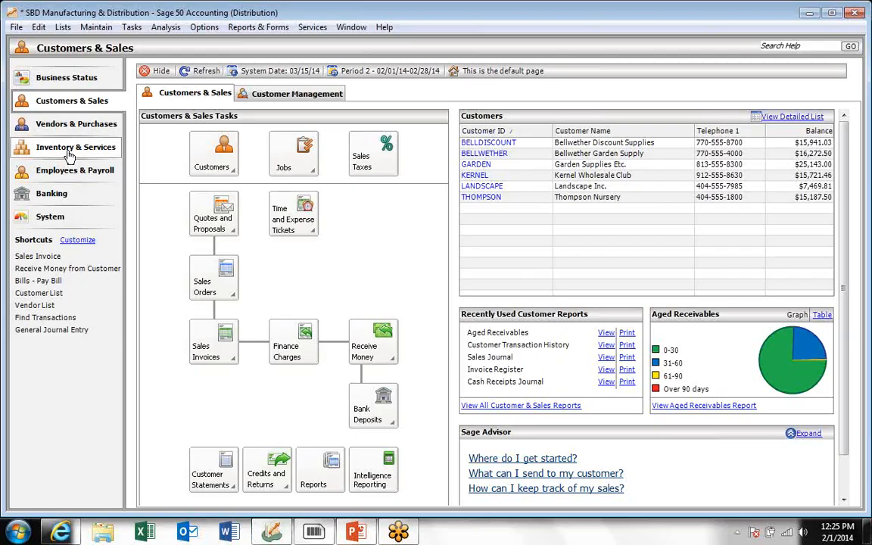
pyautogui.click(66, 149)
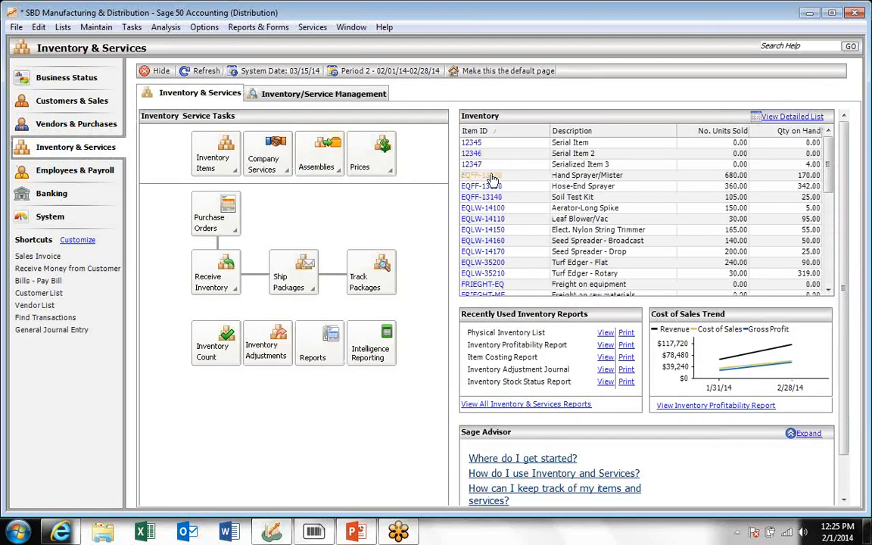
pyautogui.click(489, 179)
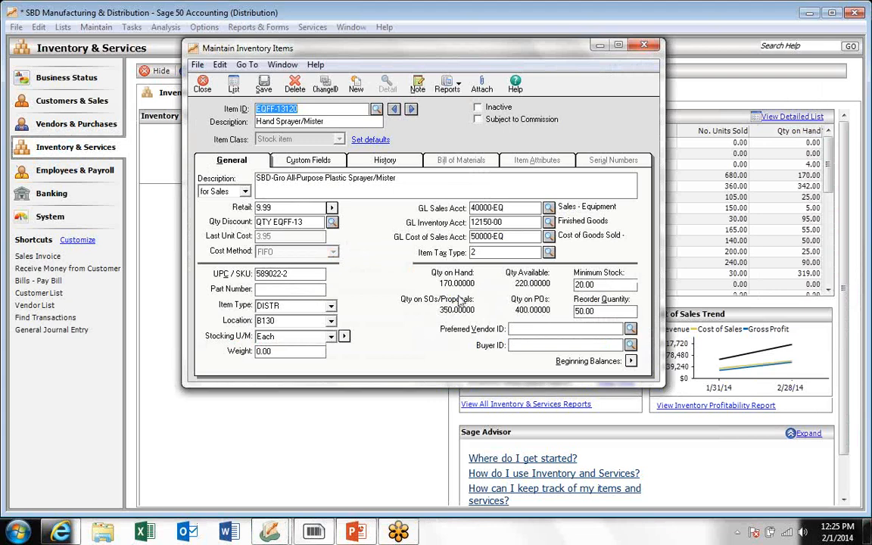
# Verify EQFF-13130 shows 342 and EQFF-13140 shows 25, close the item record, and advance the slide.
pyautogui.click(411, 109)
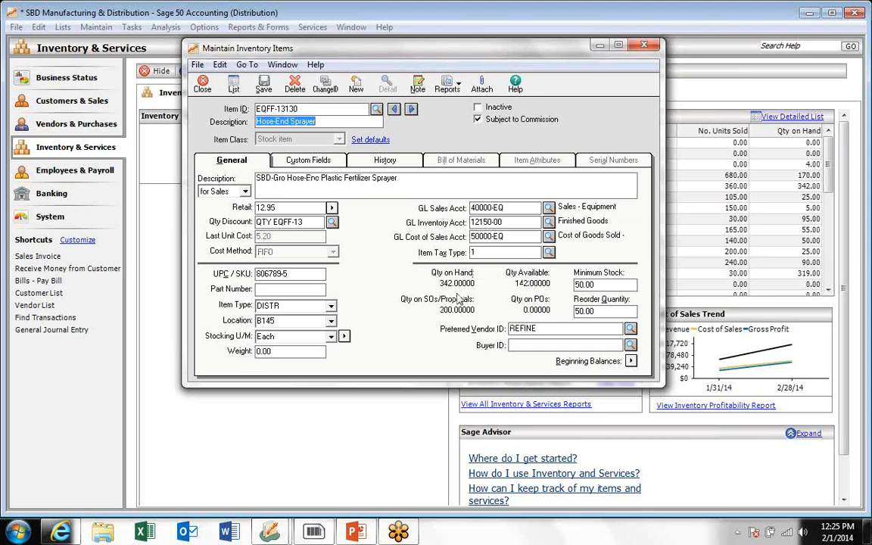
pyautogui.click(411, 110)
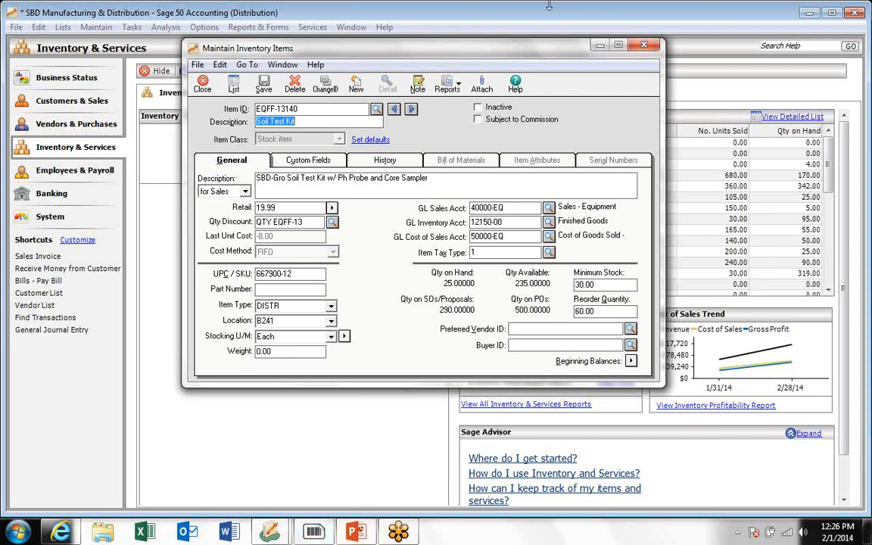
pyautogui.click(644, 46)
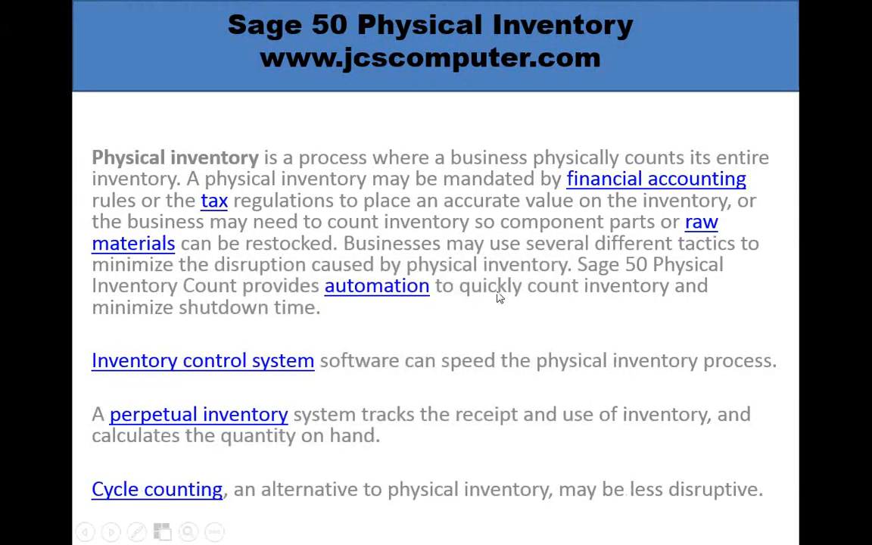
pyautogui.click(497, 292)
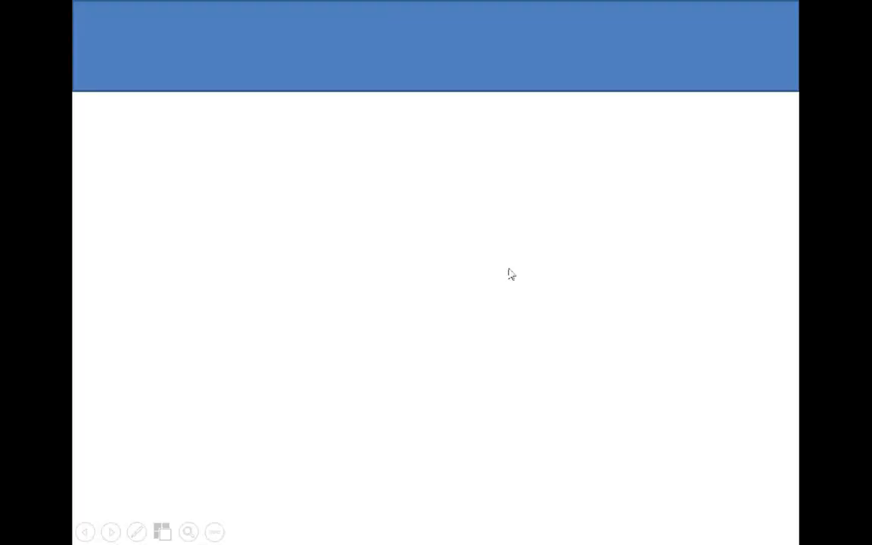